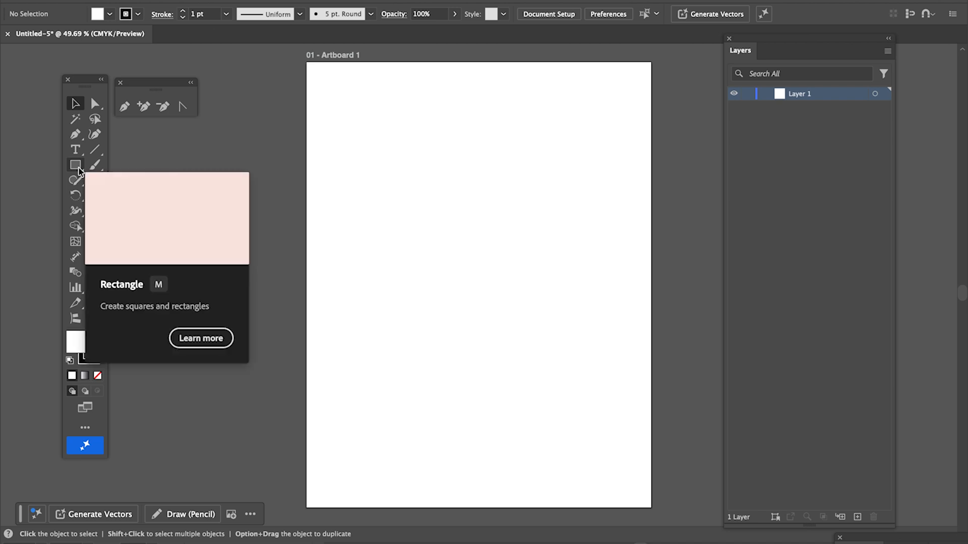
Tear off the Rectangle tool group as a floating shape-tools panel and position it.
left_click(78, 169)
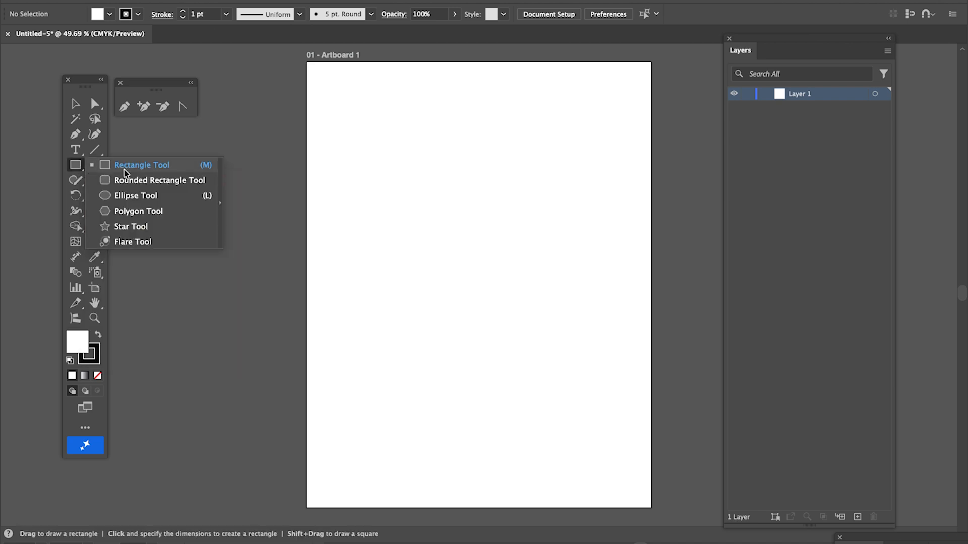
left_click(220, 176)
left_click_drag(152, 176, 188, 132)
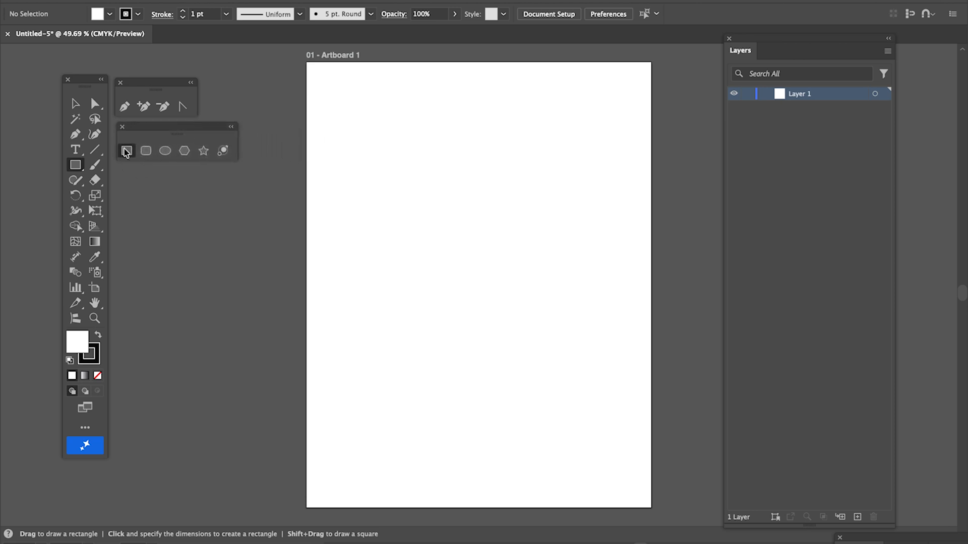
Draw a rectangle, a rounded rectangle to its right, and an ellipse below it.
left_click_drag(323, 80, 444, 195)
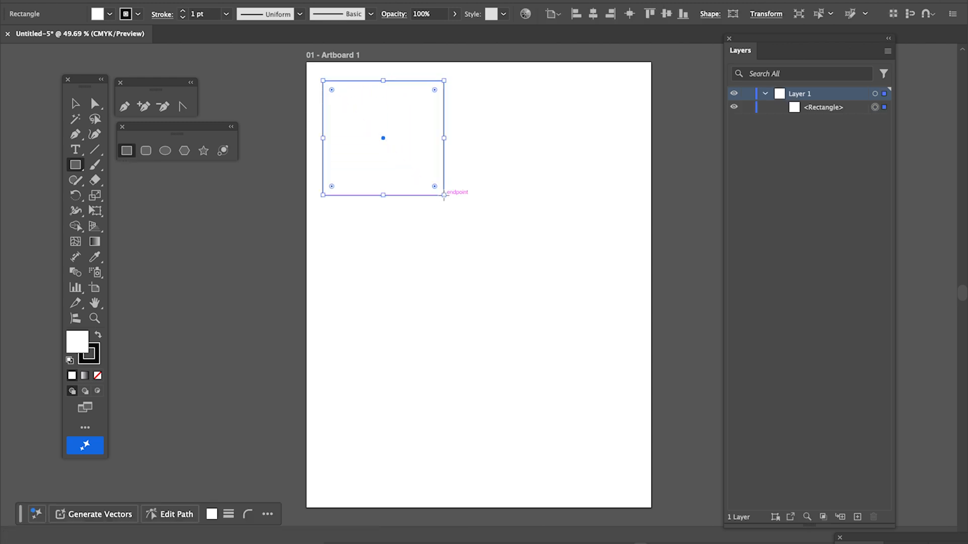
left_click(146, 151)
left_click_drag(467, 86, 582, 189)
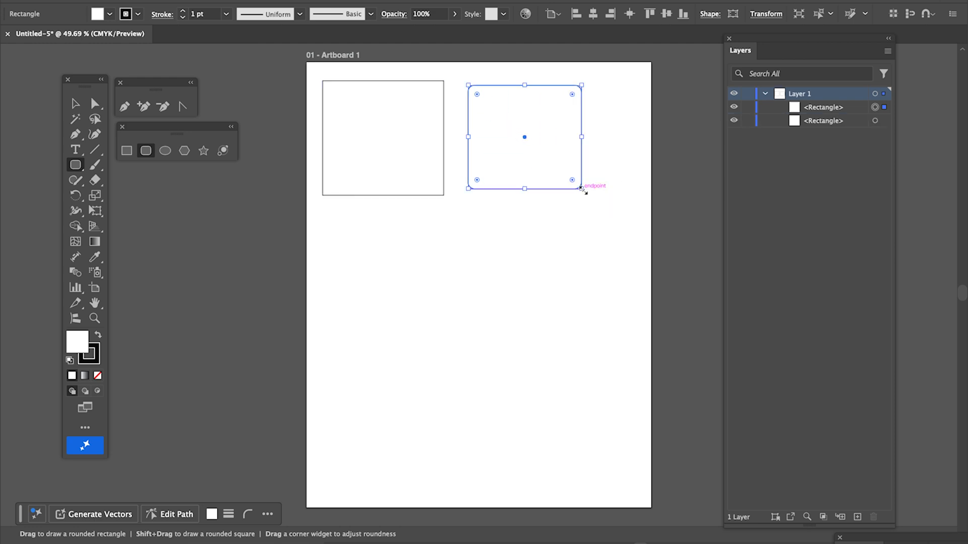
left_click(162, 154)
left_click_drag(329, 218, 453, 315)
Add a tilted hexagon beside the ellipse and a five-point star below it.
left_click(184, 151)
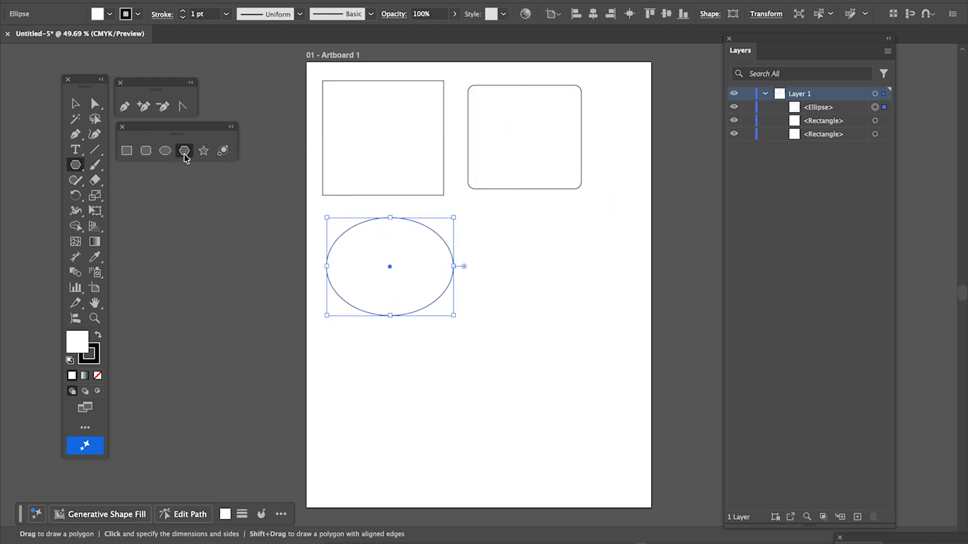
left_click_drag(516, 231, 589, 270)
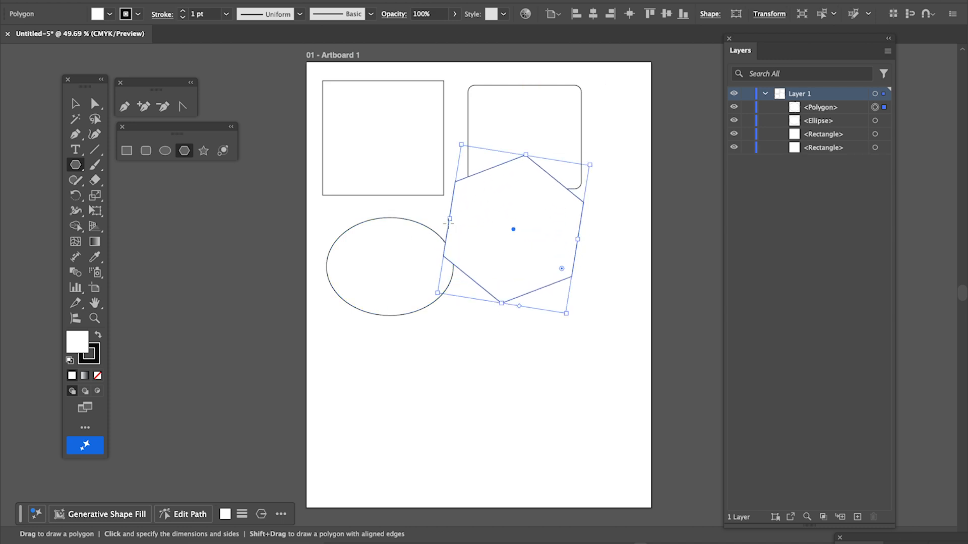
left_click(204, 151)
left_click_drag(355, 363, 418, 395)
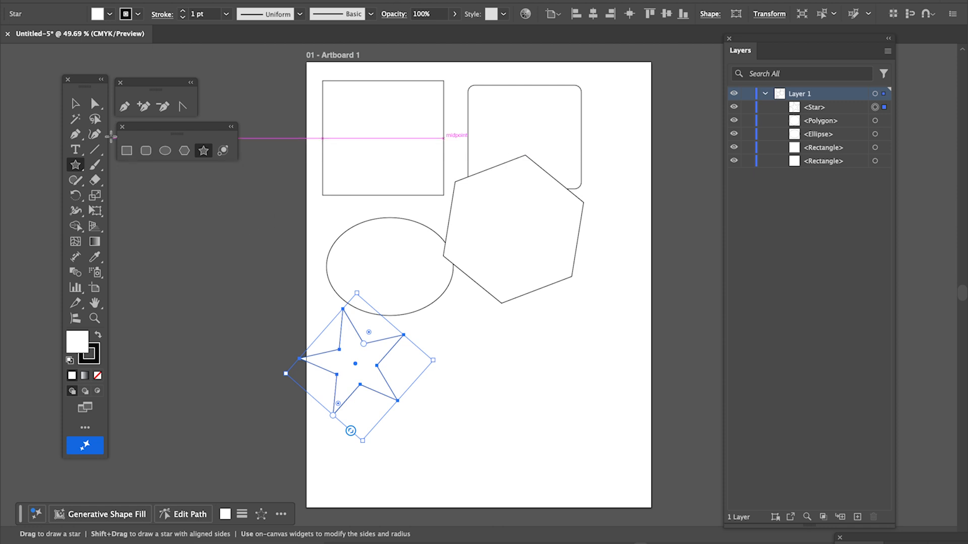
left_click_drag(795, 41, 769, 53)
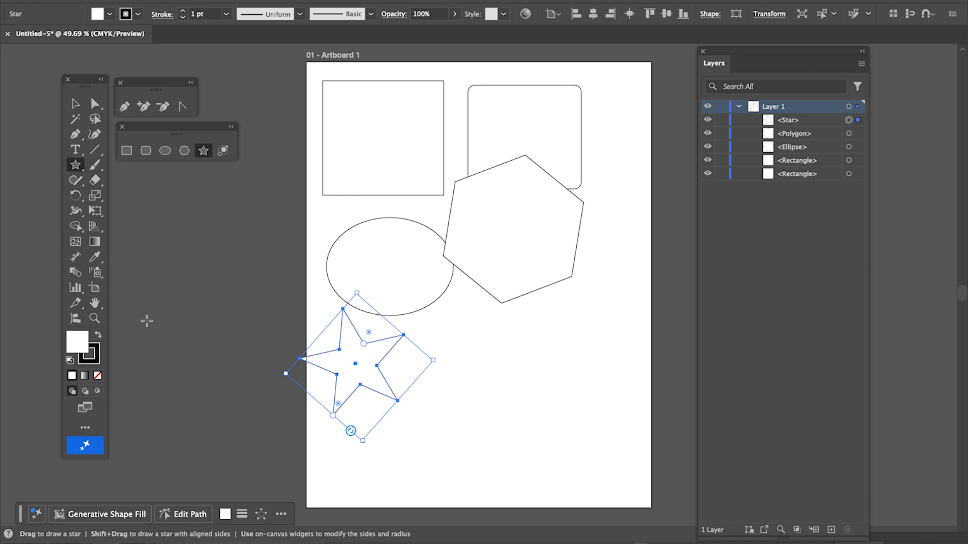
Fill the star with red, cc6666.
double_click(77, 345)
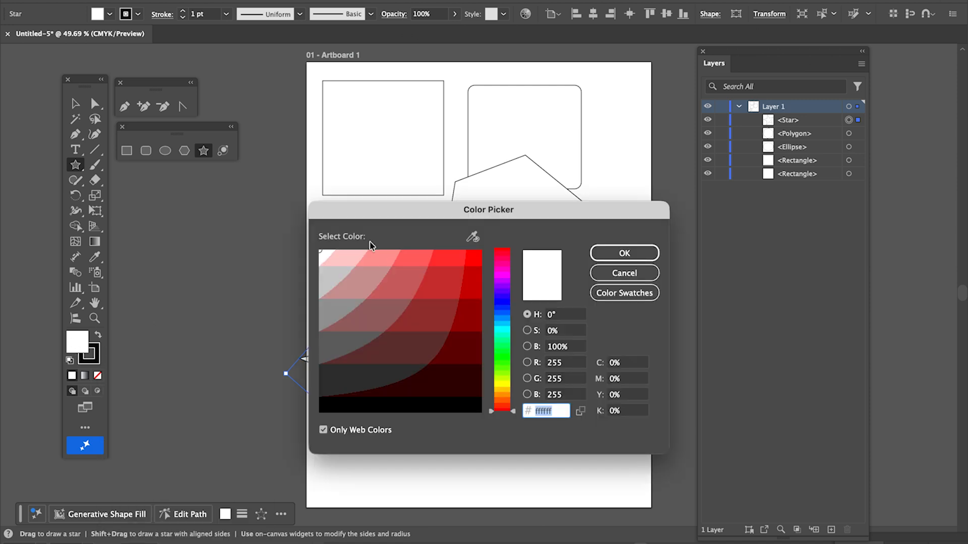
left_click(397, 282)
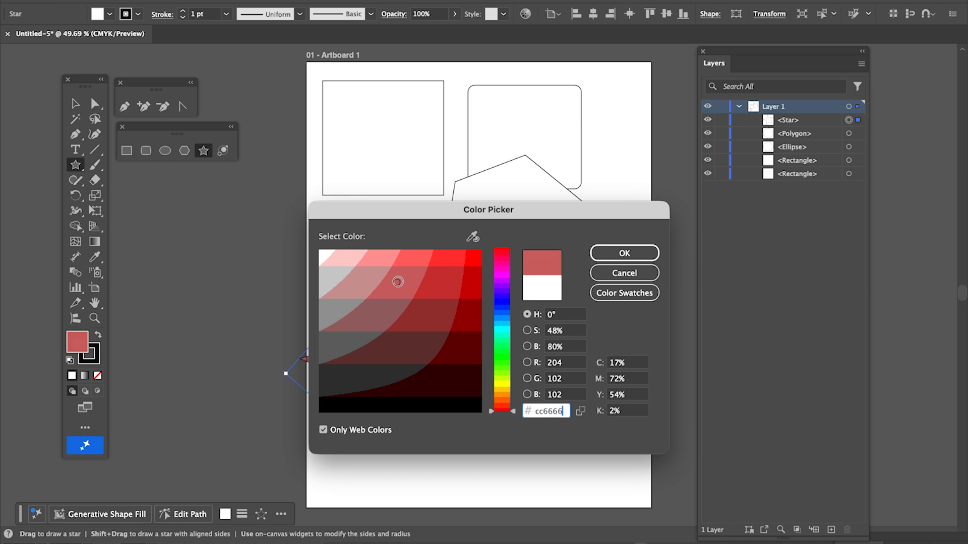
left_click(623, 252)
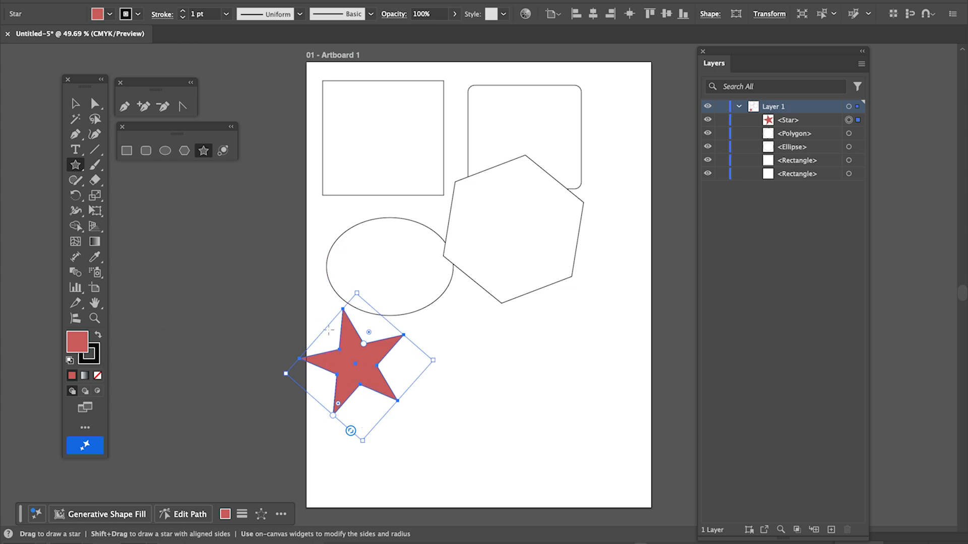
Give the star a dark green 006600 stroke.
left_click(93, 361)
double_click(92, 362)
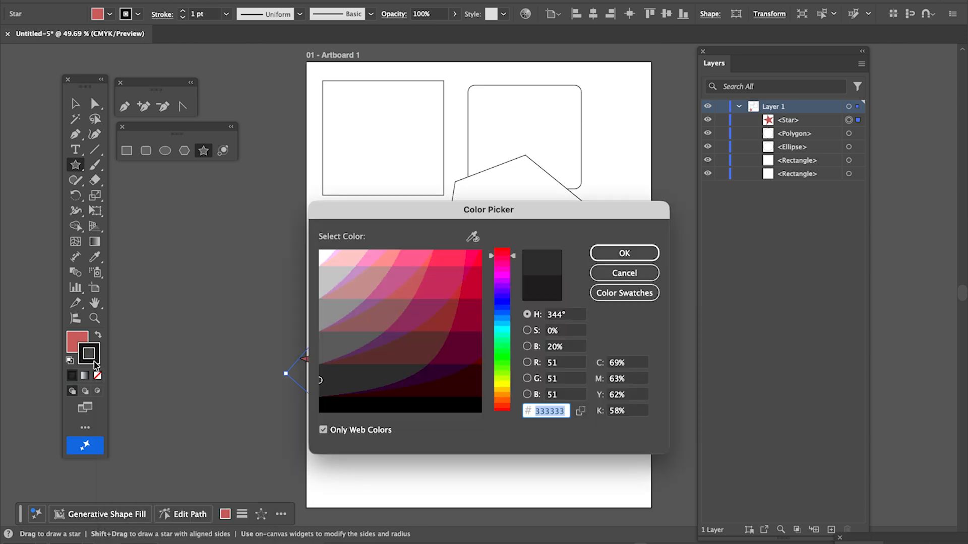
left_click(505, 360)
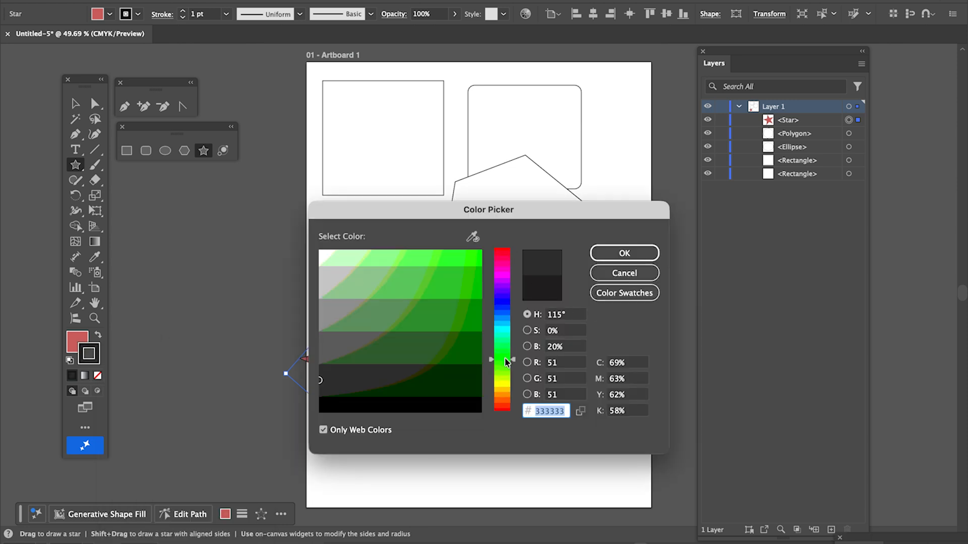
left_click(472, 353)
left_click(624, 253)
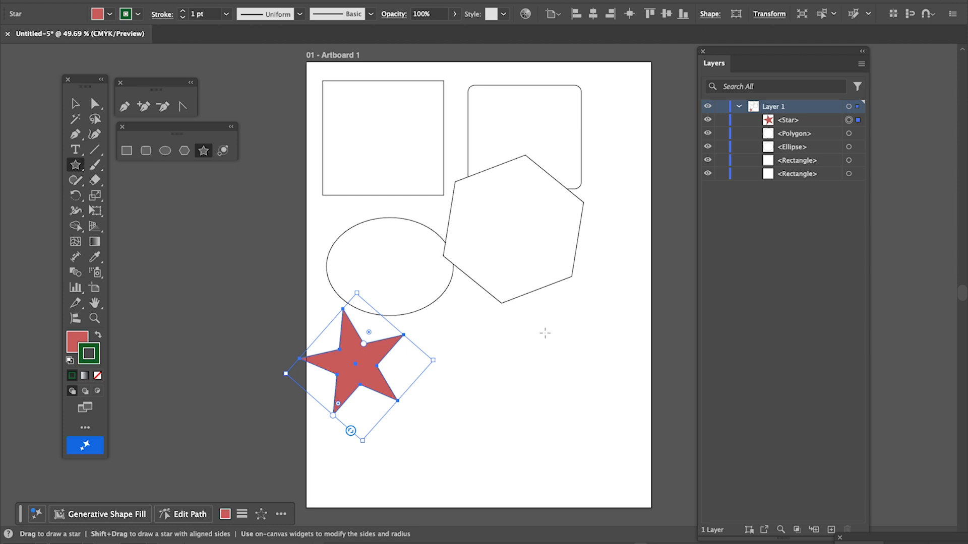
Zoom in on the star and ellipse with the Zoom tool, then pan around the artwork.
left_click(95, 319)
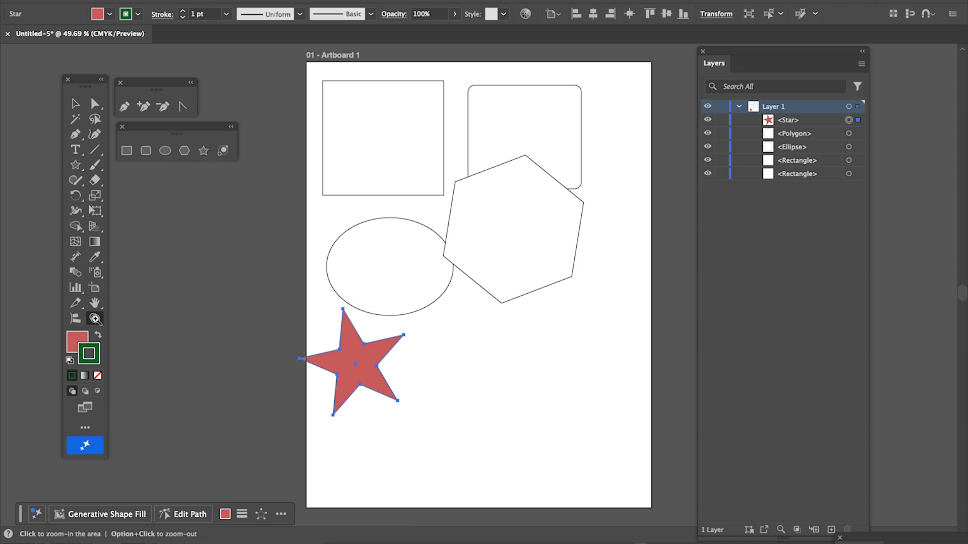
left_click_drag(308, 313, 536, 433)
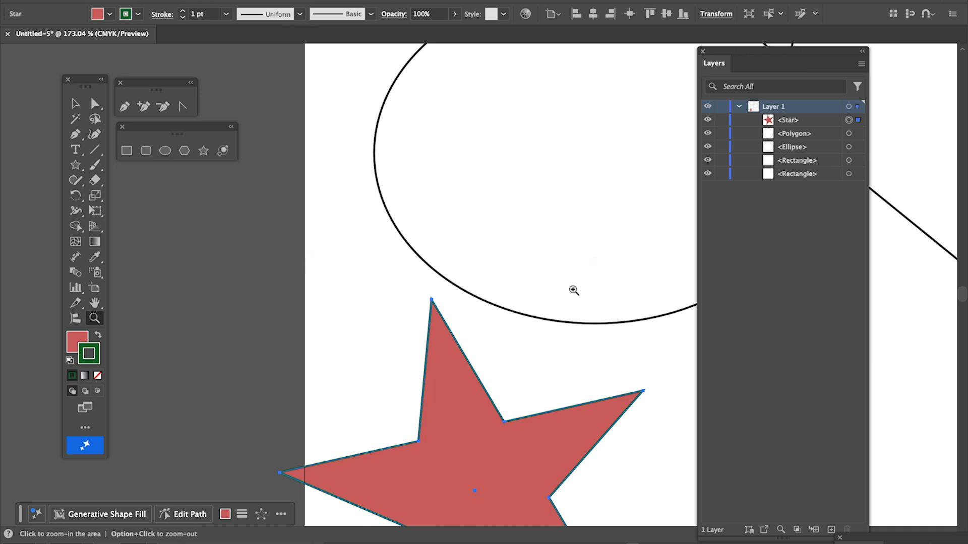
key("space")
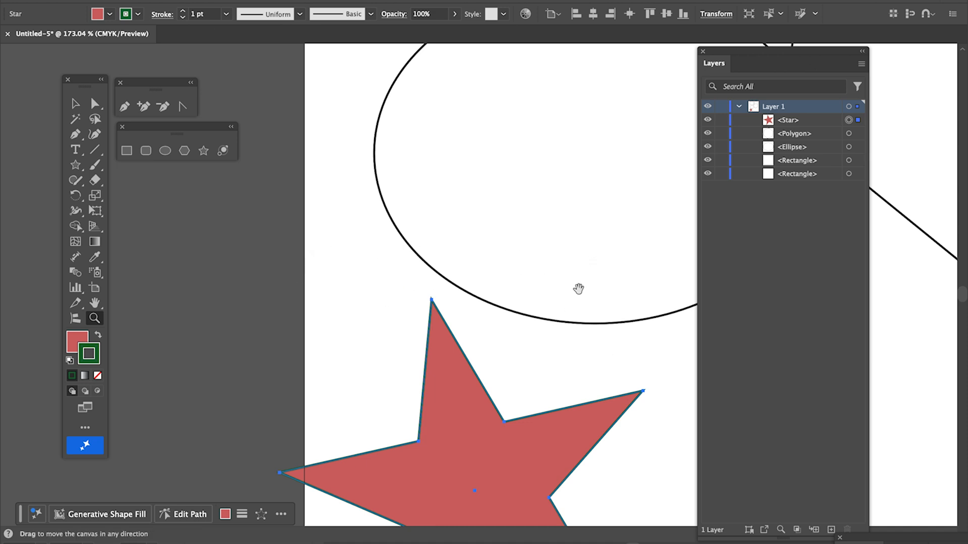
left_click_drag(623, 326, 434, 167)
left_click_drag(576, 229, 482, 265)
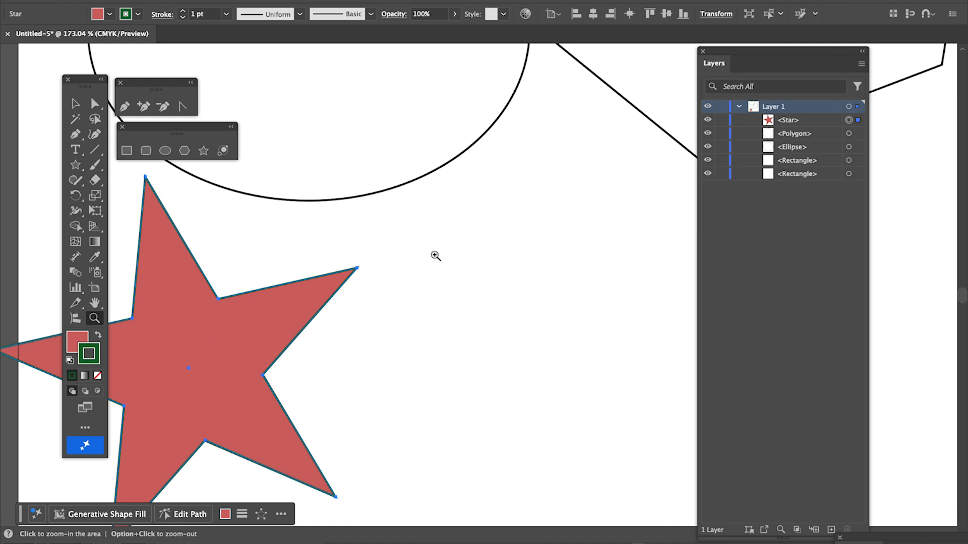
scroll(427, 282, "down", 5)
scroll(428, 281, "up", 3)
scroll(428, 281, "right", 2)
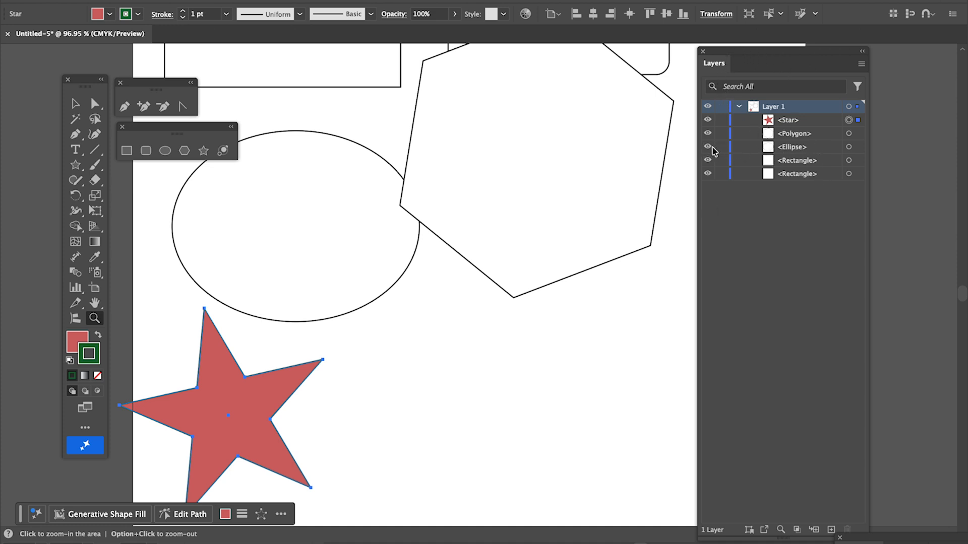
Select the ellipse in the Layers panel and give it a plum 993366 fill.
left_click(849, 147)
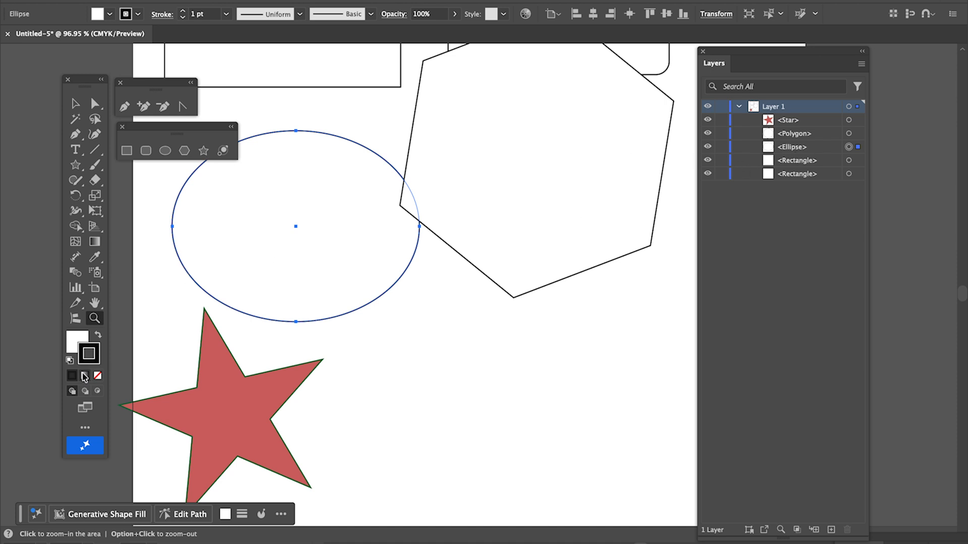
double_click(69, 338)
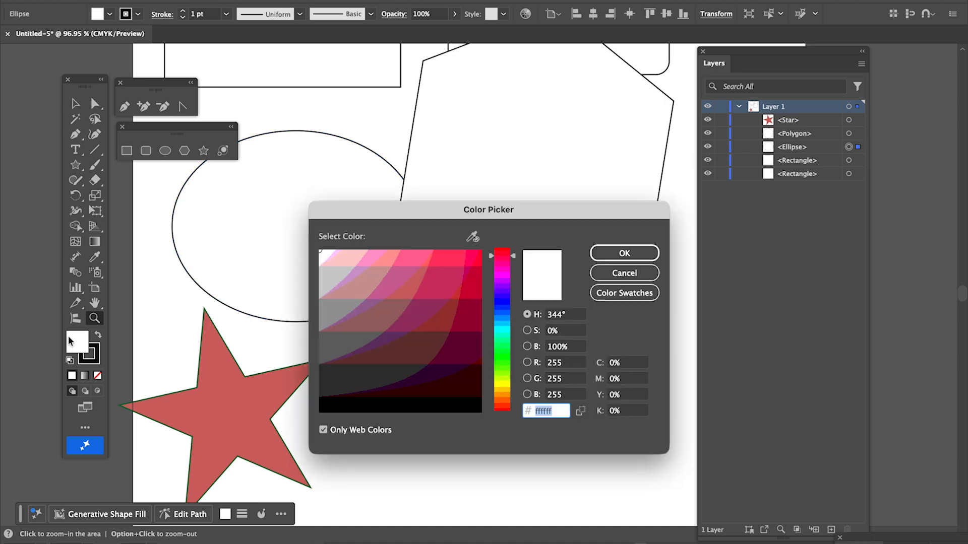
left_click(432, 308)
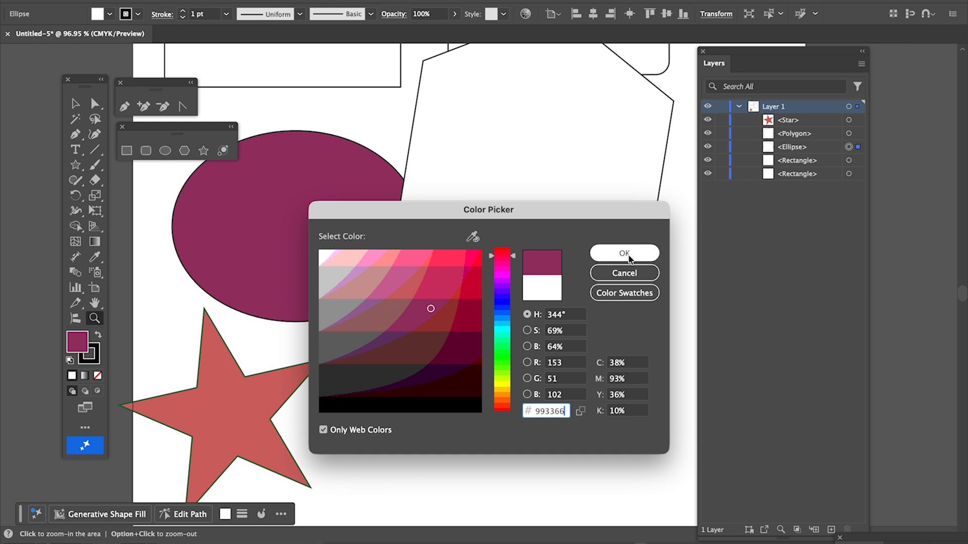
left_click(625, 255)
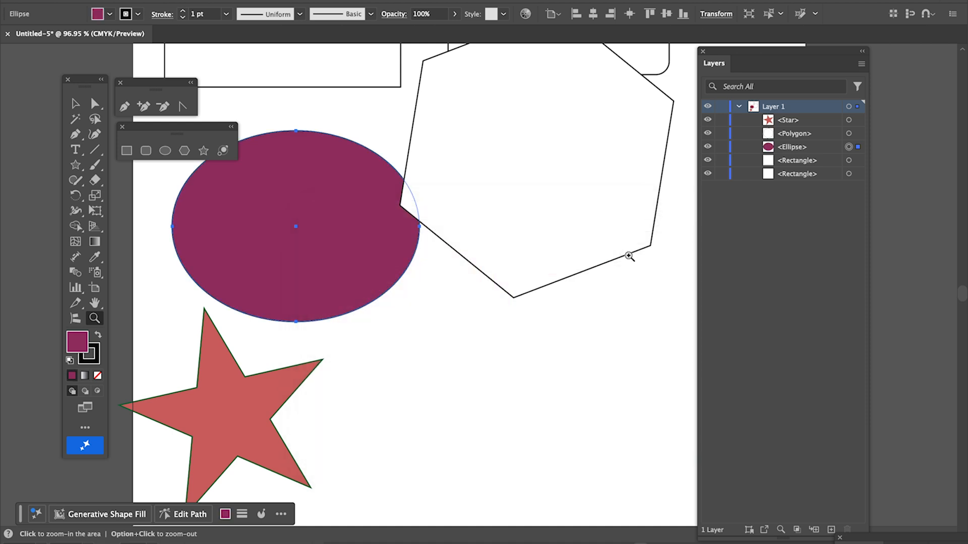
scroll(629, 256, "down", 6)
scroll(629, 257, "right", 4)
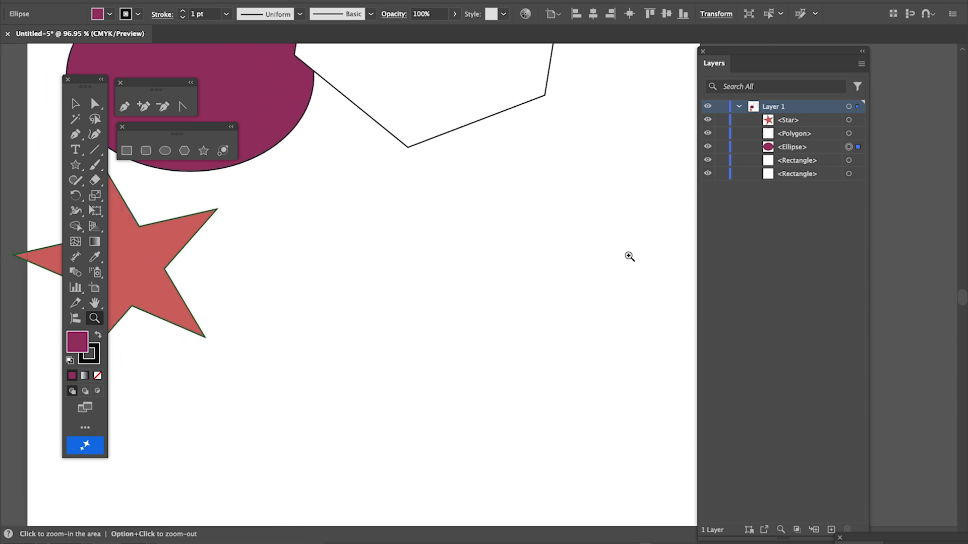
left_click(502, 251)
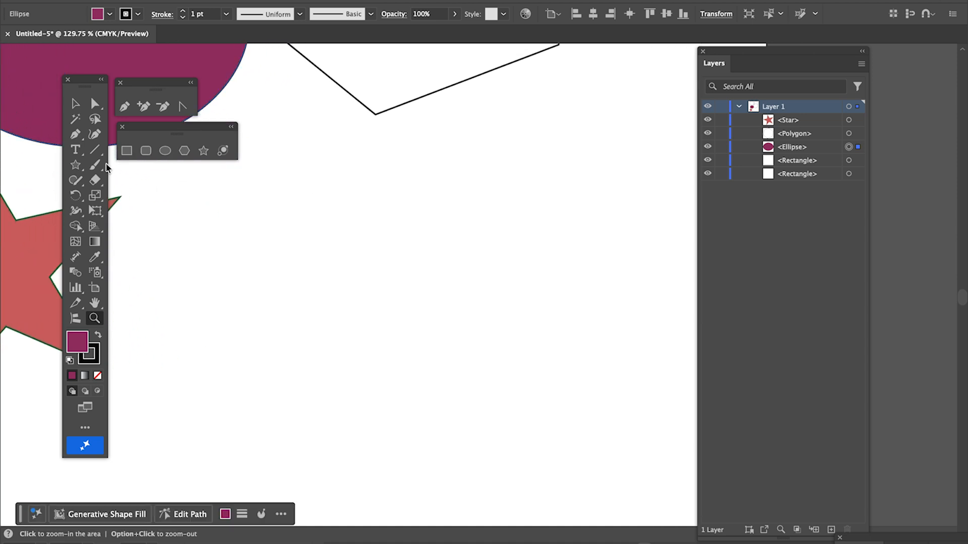
Draw a large circle, two smaller circles and a wide flat oval in the empty area.
left_click(165, 151)
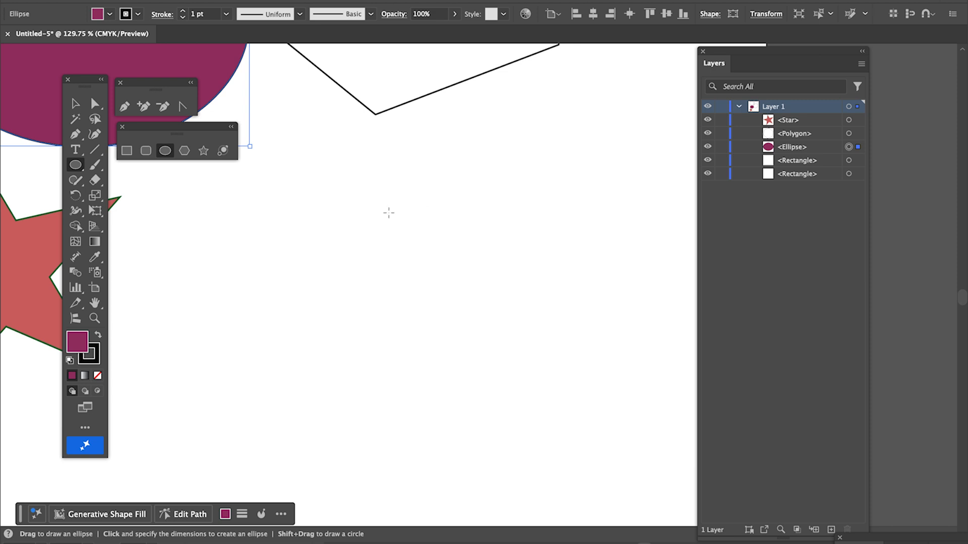
mouse_move(374, 206)
left_mouse_down()
mouse_move(419, 244)
mouse_move(520, 273)
mouse_move(590, 325)
mouse_move(611, 326)
left_mouse_up()
left_click_drag(554, 93, 636, 174)
left_click_drag(355, 144, 420, 180)
left_click_drag(444, 119, 535, 162)
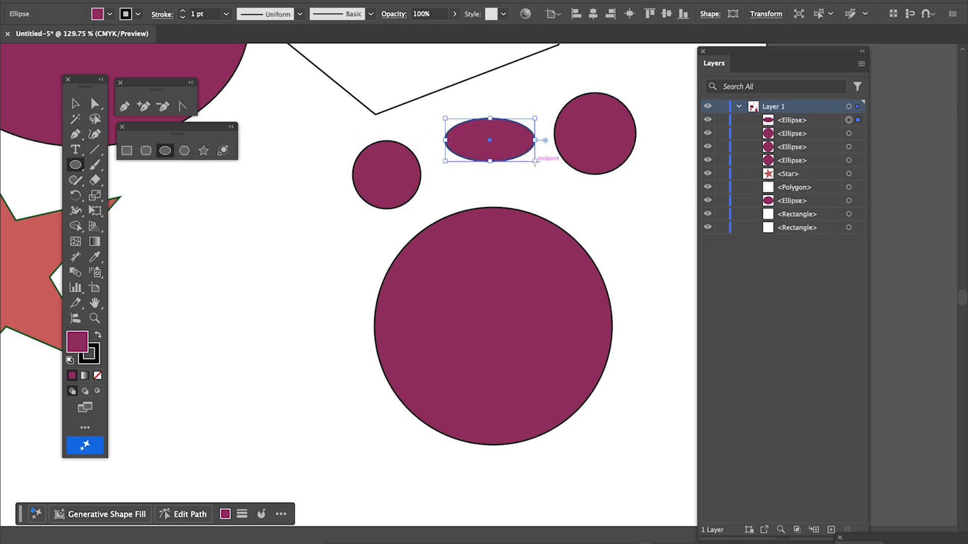
Draw a plum square to the left of the large circle.
left_click(133, 152)
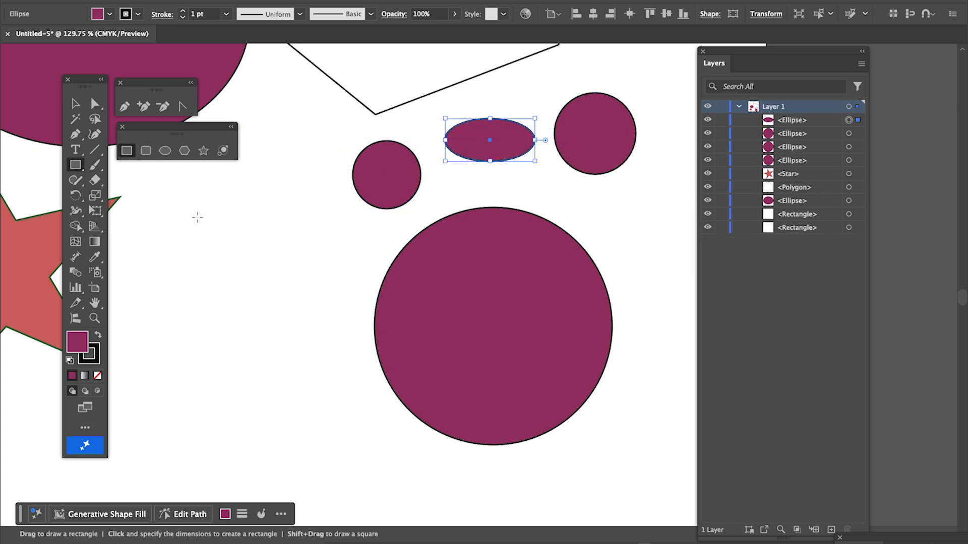
left_click_drag(181, 209, 345, 313)
scroll(346, 313, "down", 6)
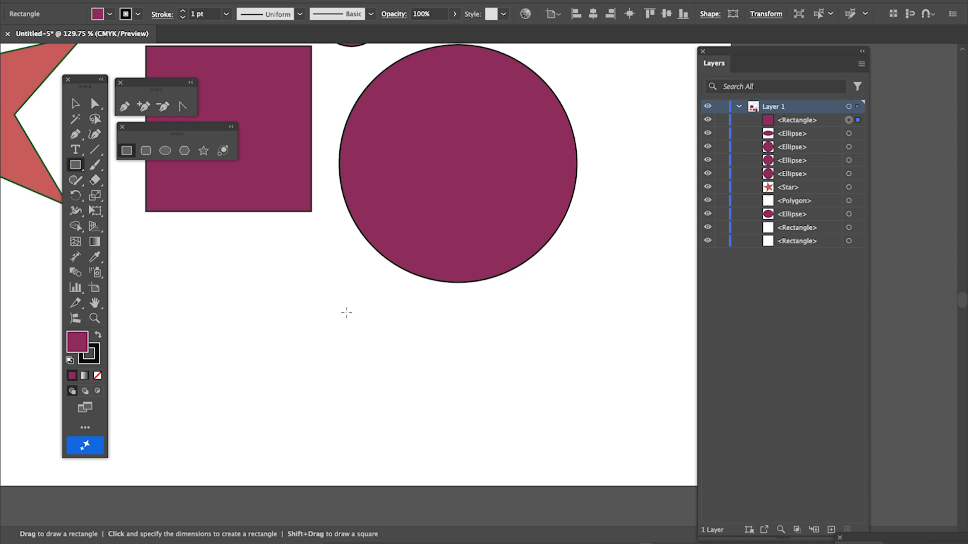
scroll(346, 312, "up", 4)
scroll(345, 312, "left", 2)
scroll(347, 312, "up", 2)
scroll(346, 313, "left", 1)
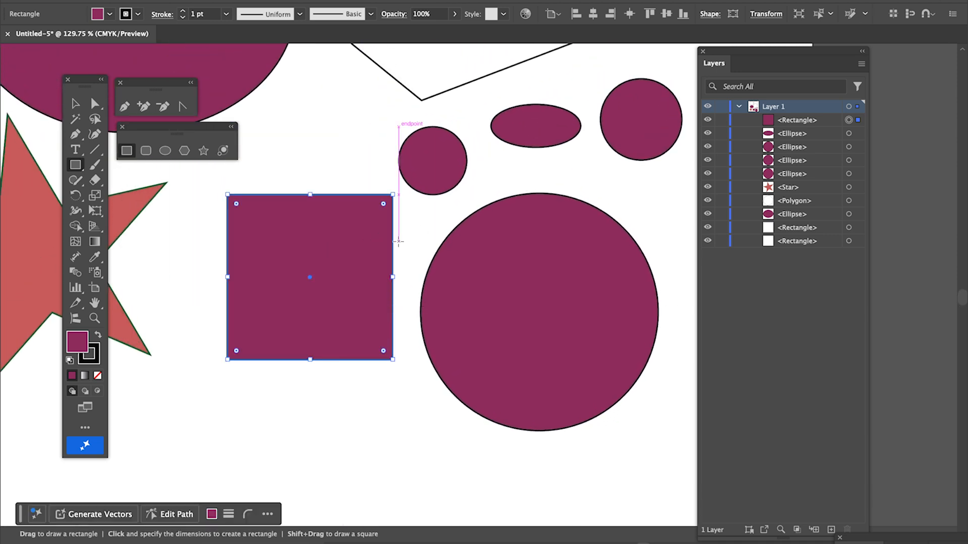
Zoom out from 129.75% to 60.78% so the whole artboard fits.
scroll(398, 241, "down", 3)
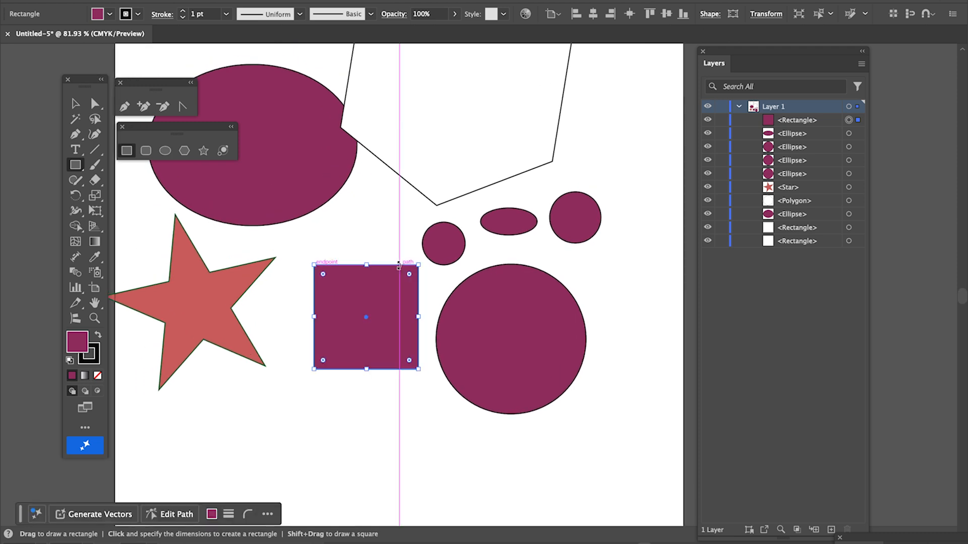
scroll(398, 266, "down", 3)
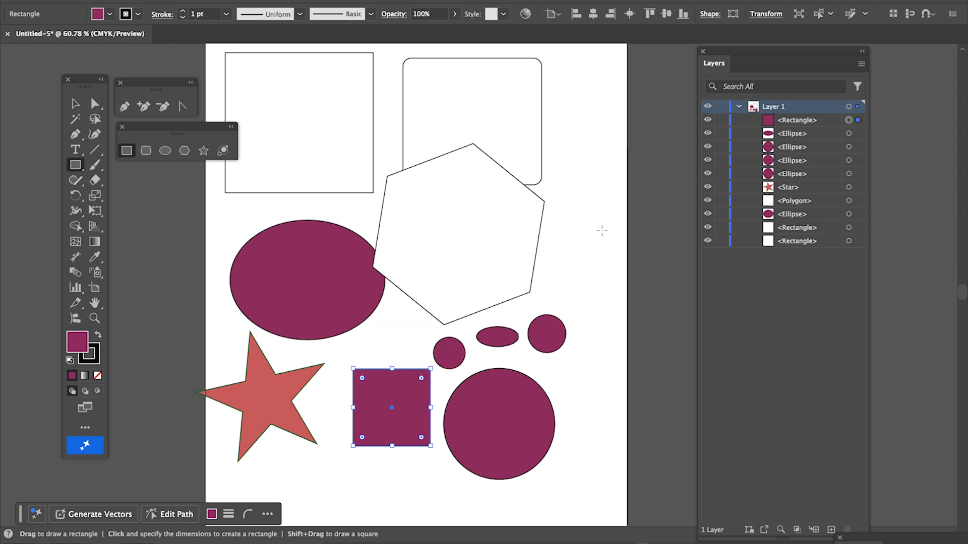
Delete the small oval, square, right small circle, large circle and large ellipse via Layers.
left_click(850, 134)
key("Delete")
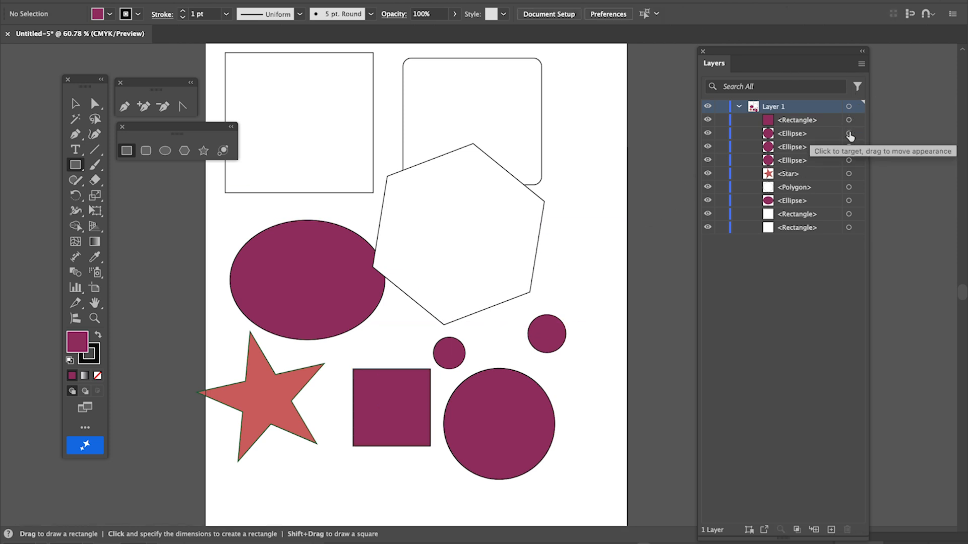
left_click(849, 121)
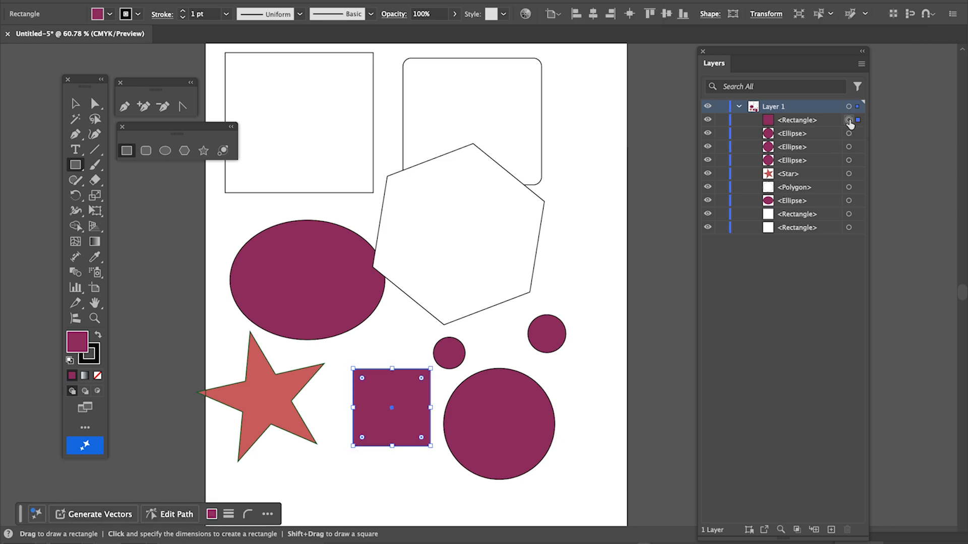
key("Delete")
left_click(849, 134)
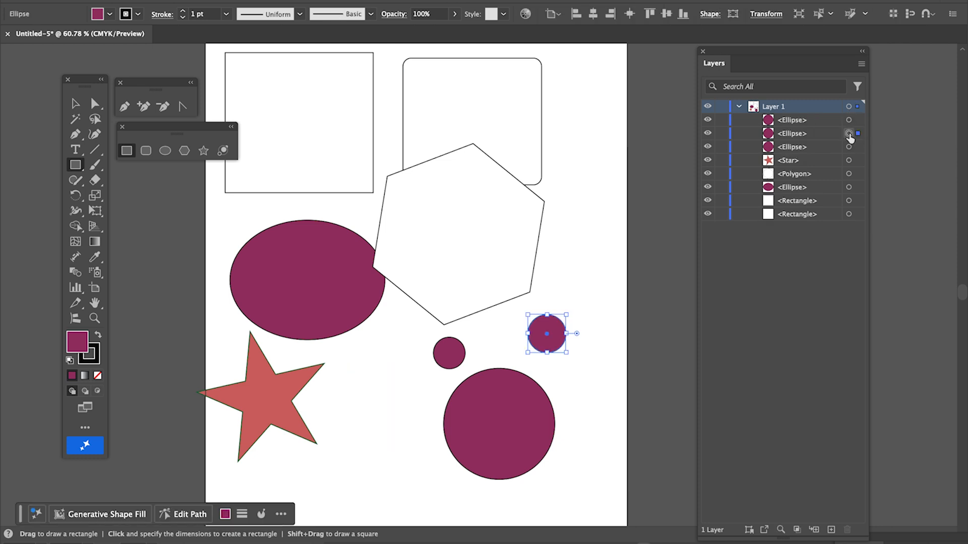
key("Delete")
left_click(848, 133)
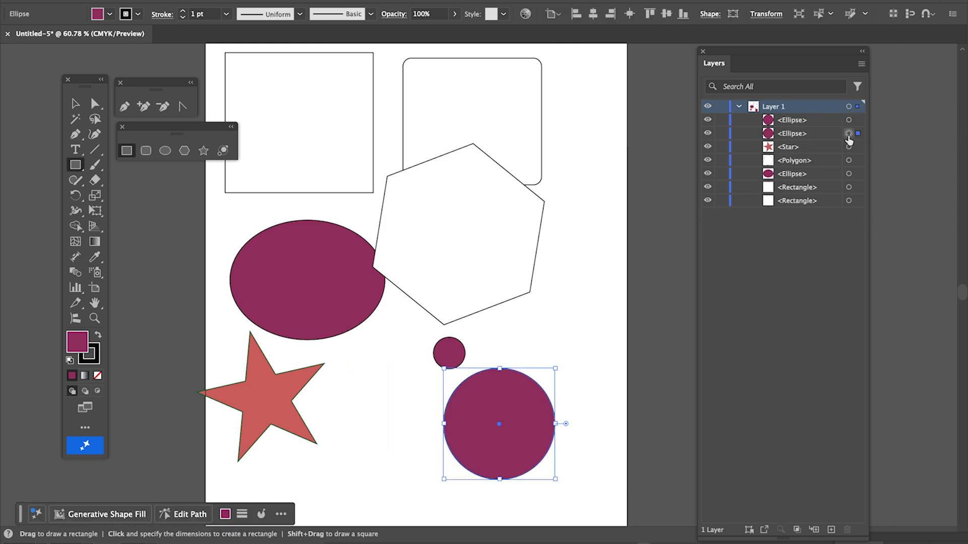
key("Delete")
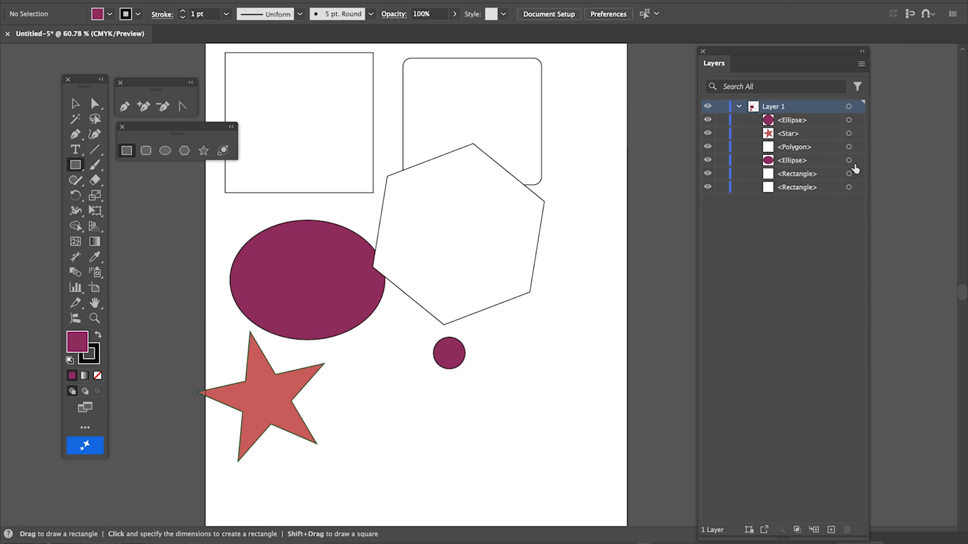
left_click(849, 160)
key("Delete")
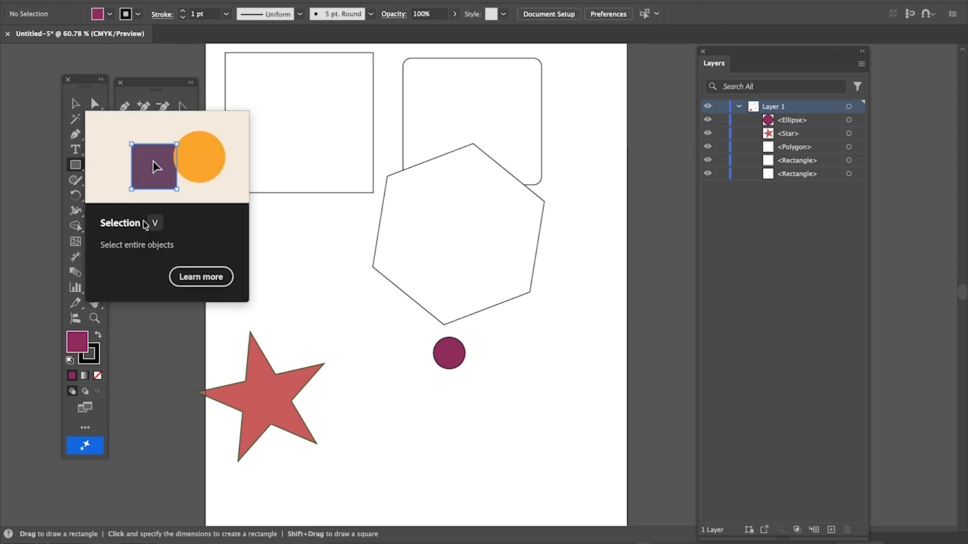
Select the hexagon with the Selection tool and delete it.
left_click(75, 104)
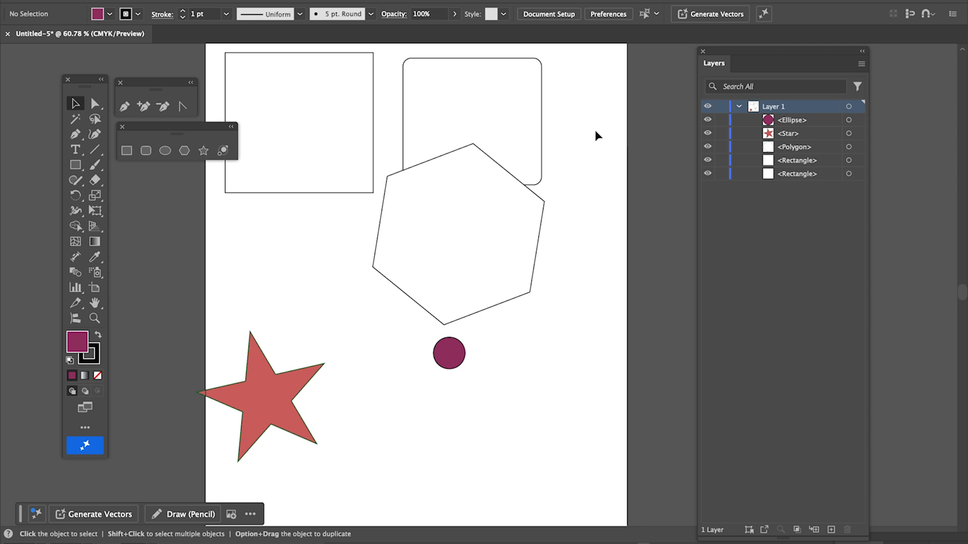
left_click(512, 121)
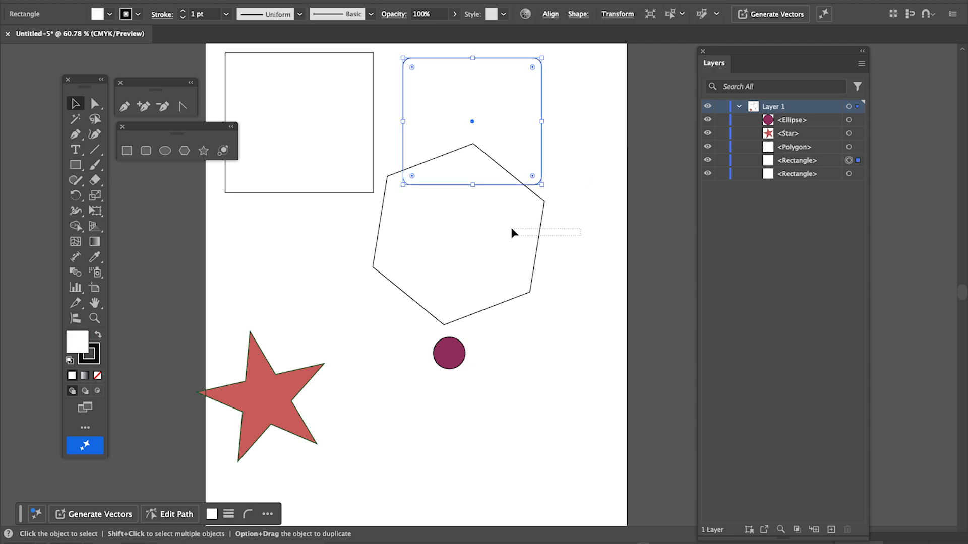
left_click(474, 225)
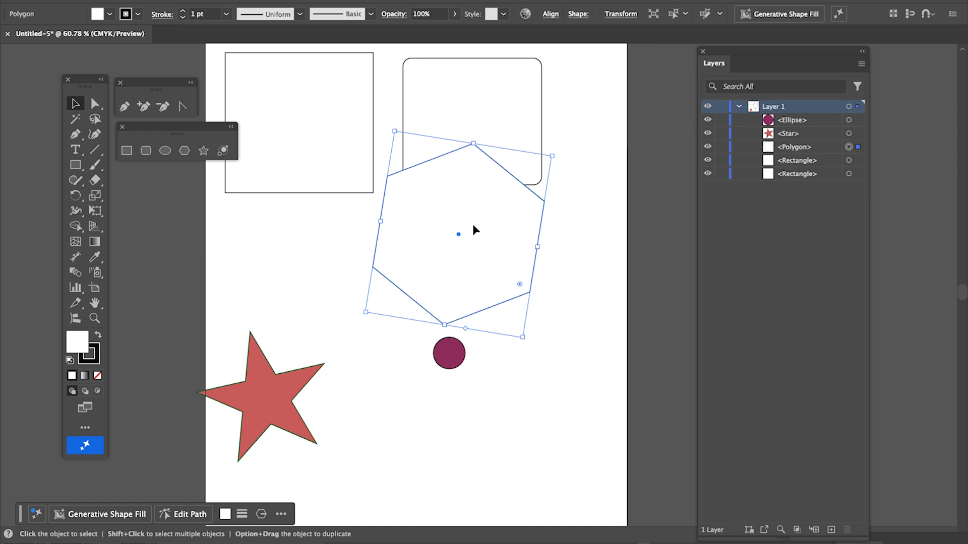
key("Delete")
Marquee-select and delete both rectangles, then the star and the remaining circle.
left_click_drag(525, 216, 318, 157)
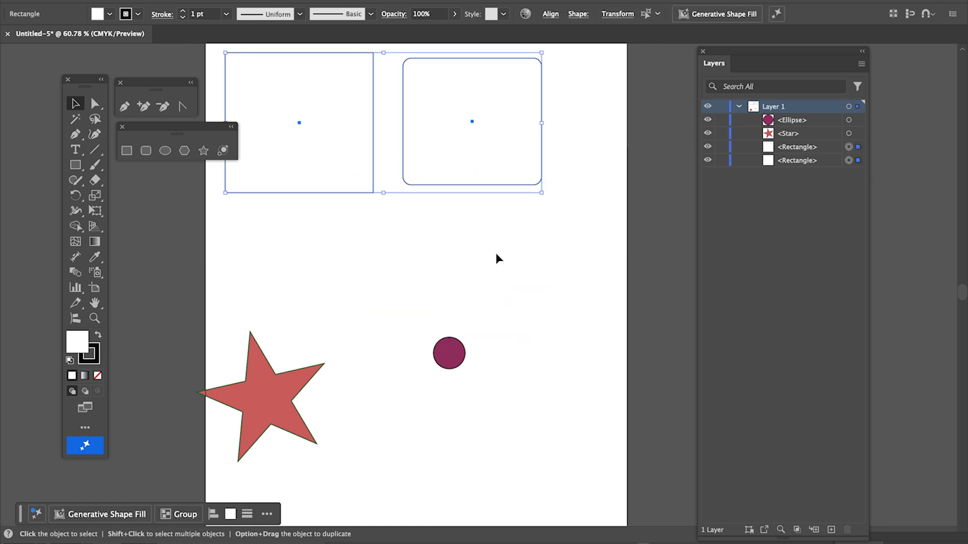
left_click(539, 225)
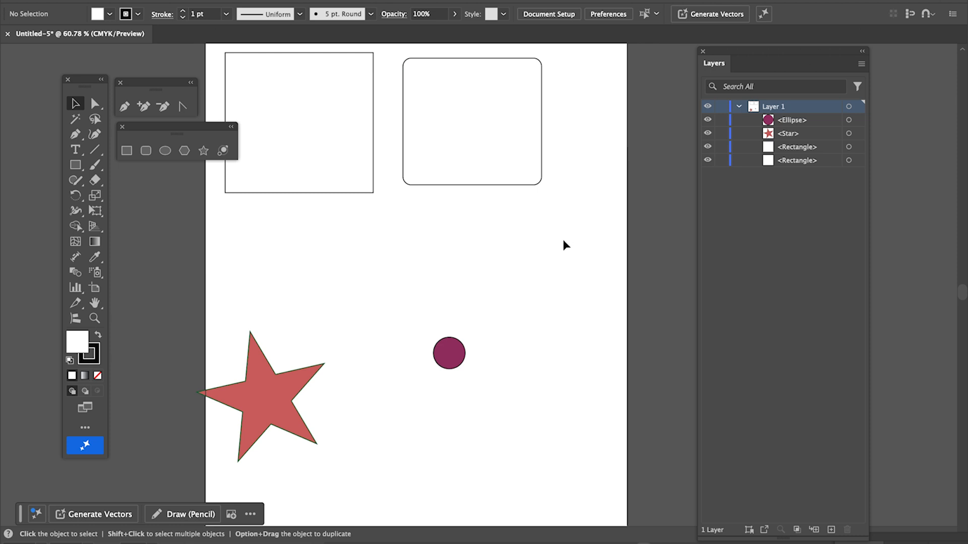
left_click_drag(563, 240, 311, 170)
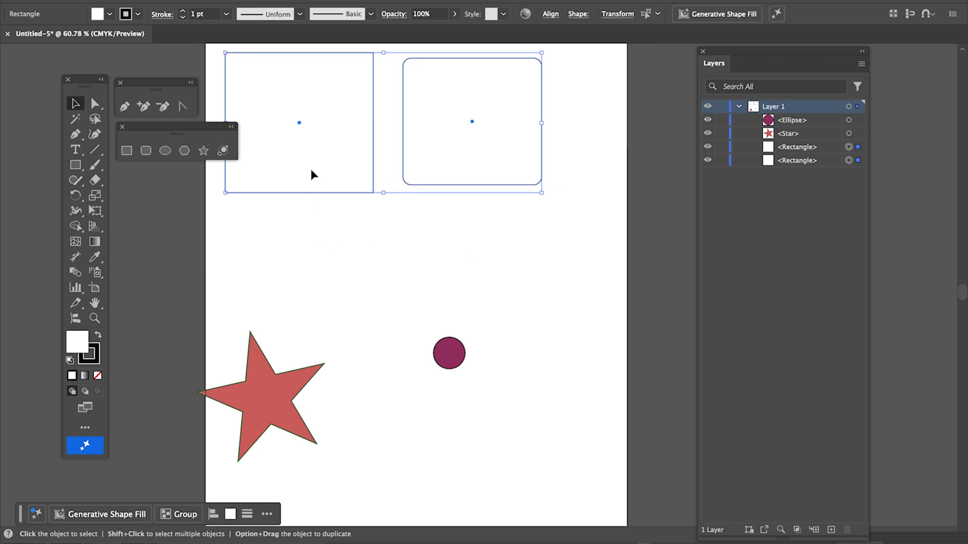
key("Delete")
left_click_drag(248, 270, 464, 406)
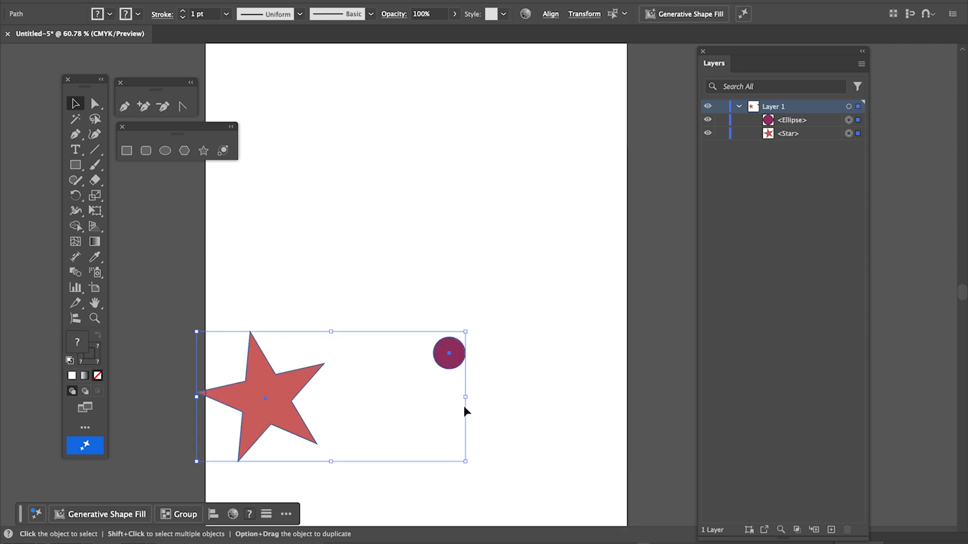
key("Delete")
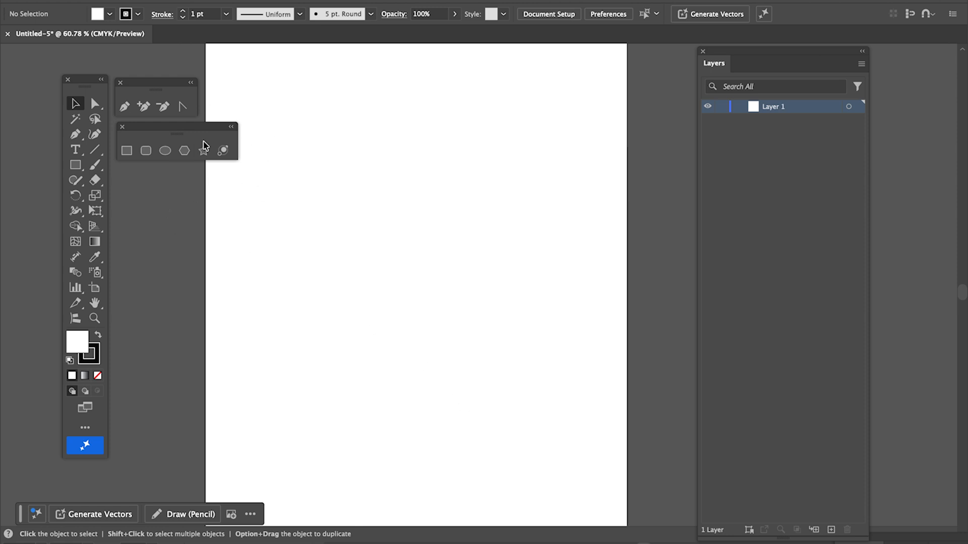
Create a triangle as a 3-sided polygon, then drag out two more tilted triangles.
left_click_drag(182, 129, 183, 129)
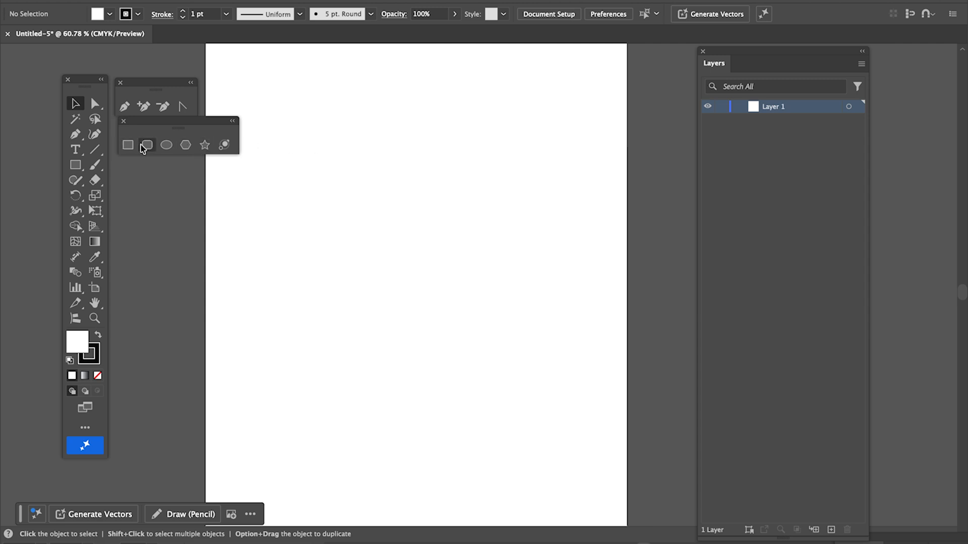
left_click(186, 145)
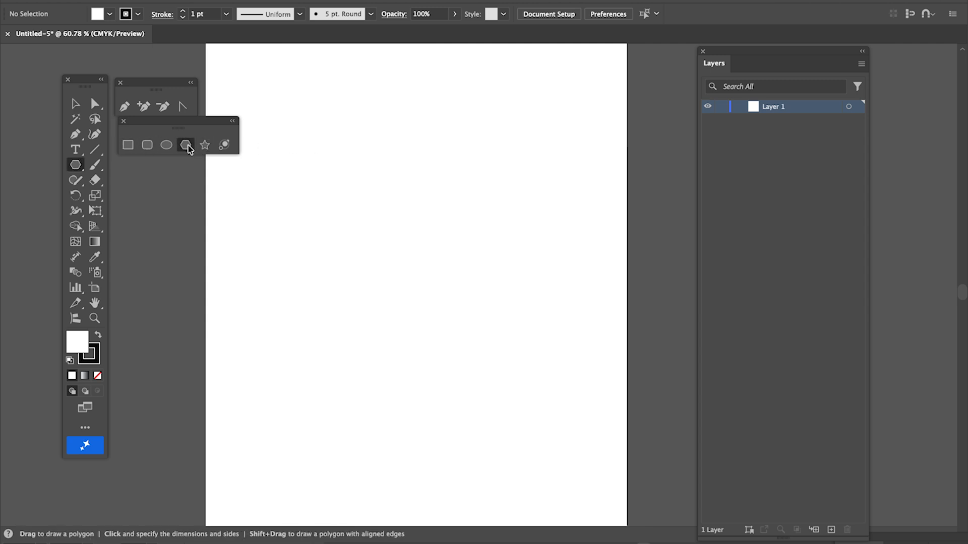
left_click(322, 182)
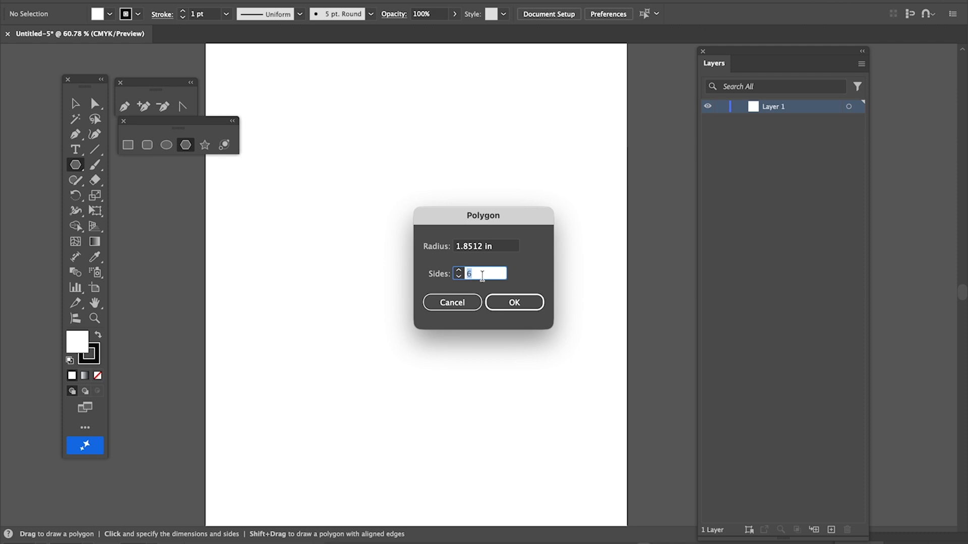
type("3")
left_click(513, 302)
left_click_drag(481, 192, 543, 238)
left_click_drag(552, 90, 585, 100)
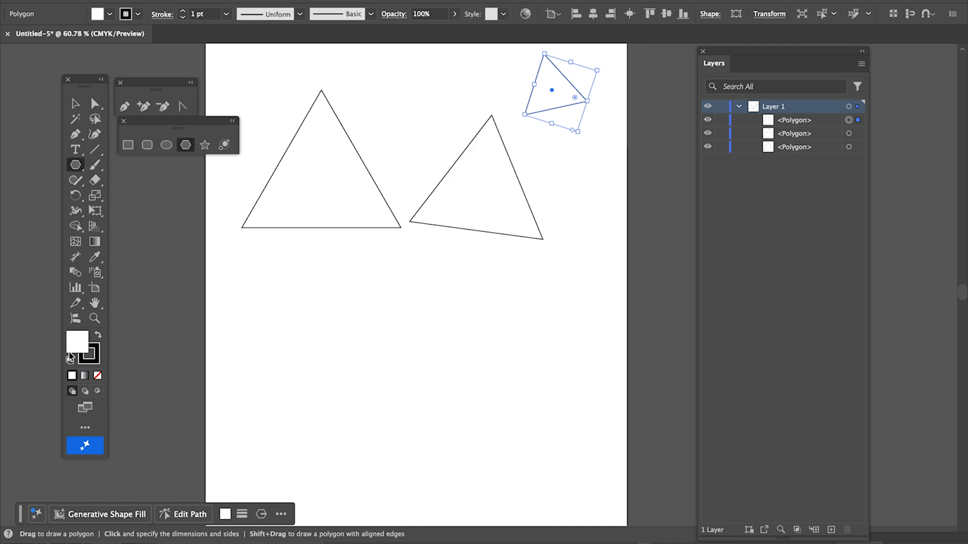
Change the small top-right triangle's fill to purple #cc66cc.
double_click(72, 348)
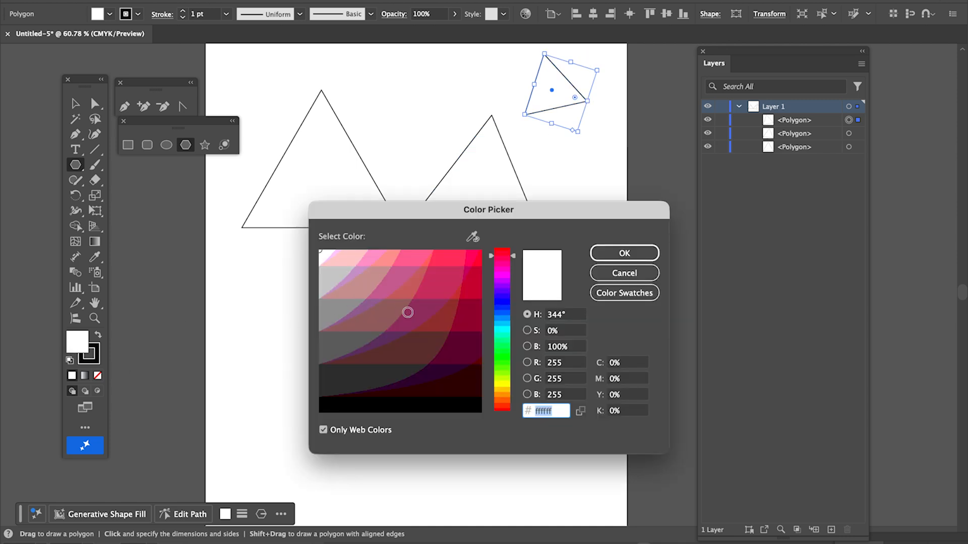
left_click(502, 342)
left_click_drag(503, 297, 426, 279)
left_click(404, 278)
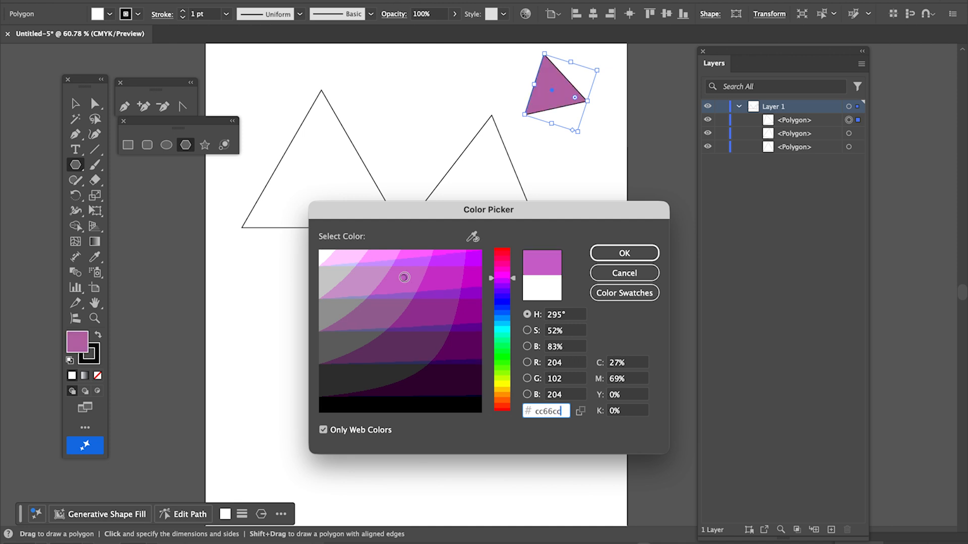
left_click(630, 255)
Draw four more purple triangles of decreasing size below and to the right.
left_click_drag(268, 312, 321, 372)
left_click_drag(394, 286, 439, 330)
left_click_drag(496, 279, 529, 317)
left_click_drag(570, 192, 590, 216)
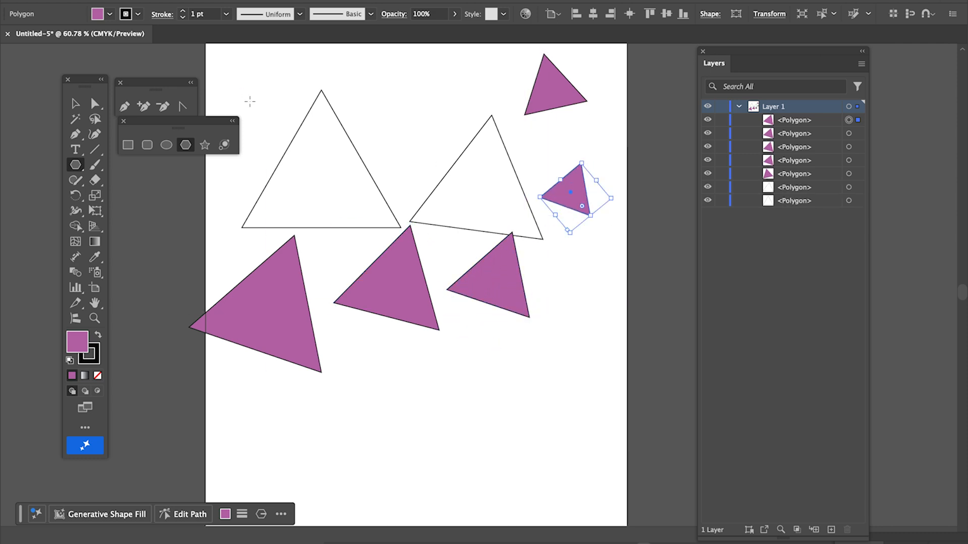
left_click(205, 144)
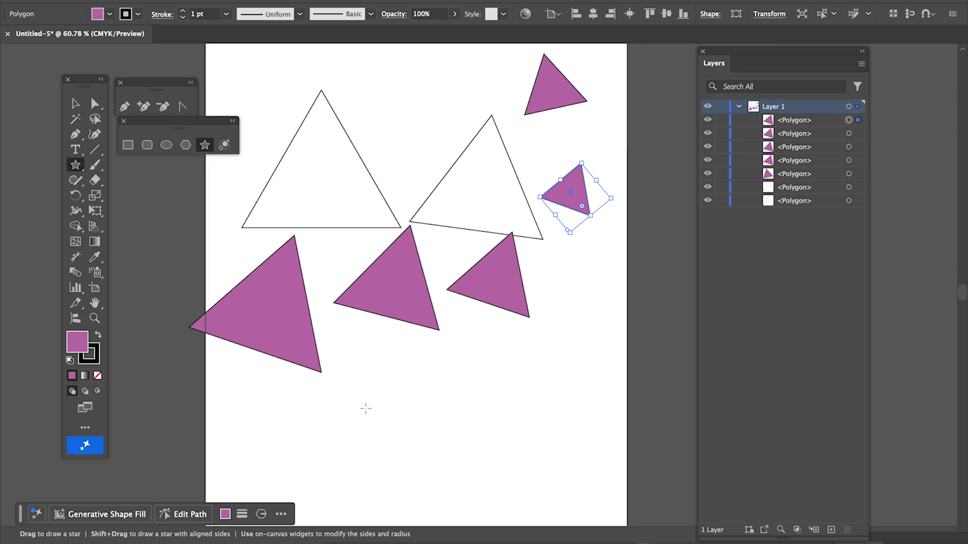
Create a star with 10 points using the Star dialog.
left_click(410, 383)
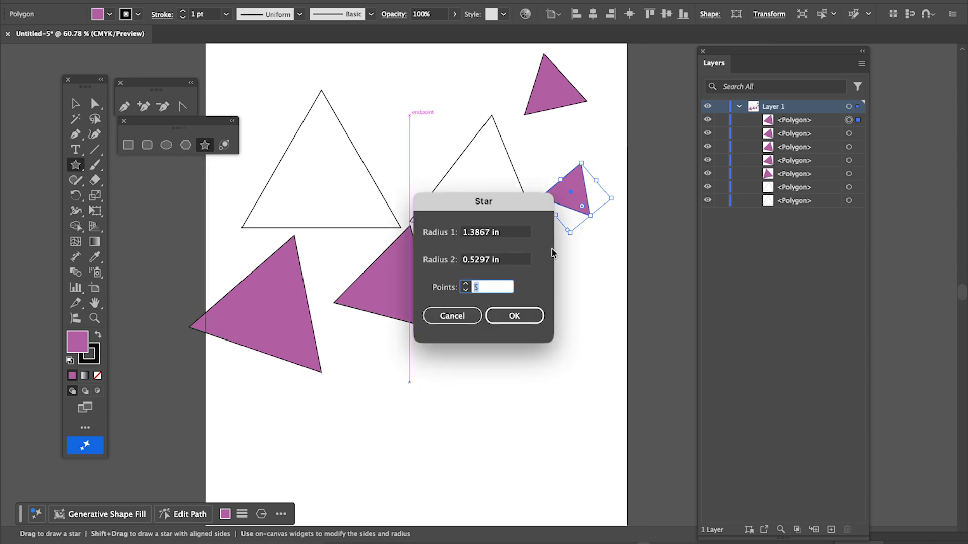
left_click(466, 285)
left_click(467, 285)
left_click(467, 284)
left_click(524, 315)
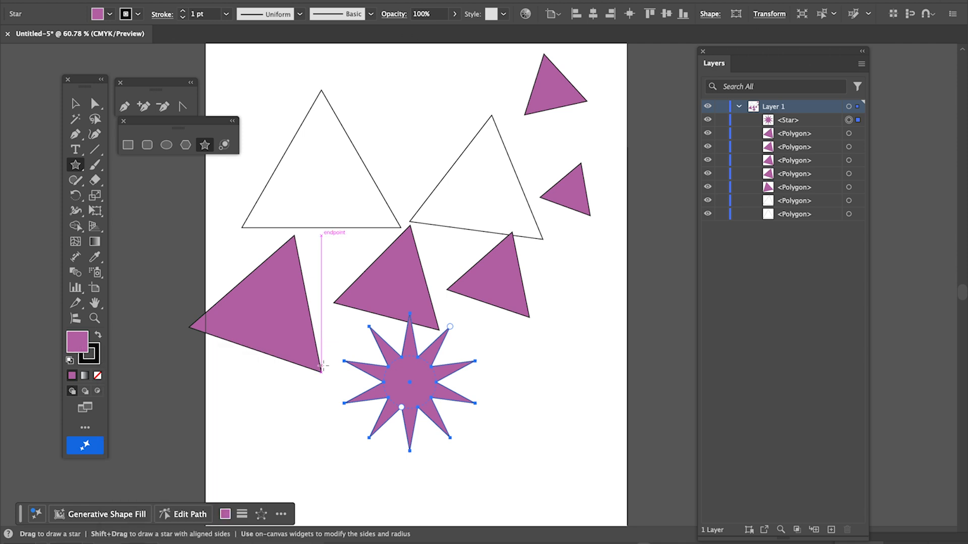
Set the star's fill to bright red #ff3333.
double_click(77, 341)
left_click_drag(504, 275, 504, 252)
left_click(455, 254)
left_click(625, 253)
Draw more red stars, including a large one spilling past the artboard's right edge.
left_click_drag(395, 137, 466, 104)
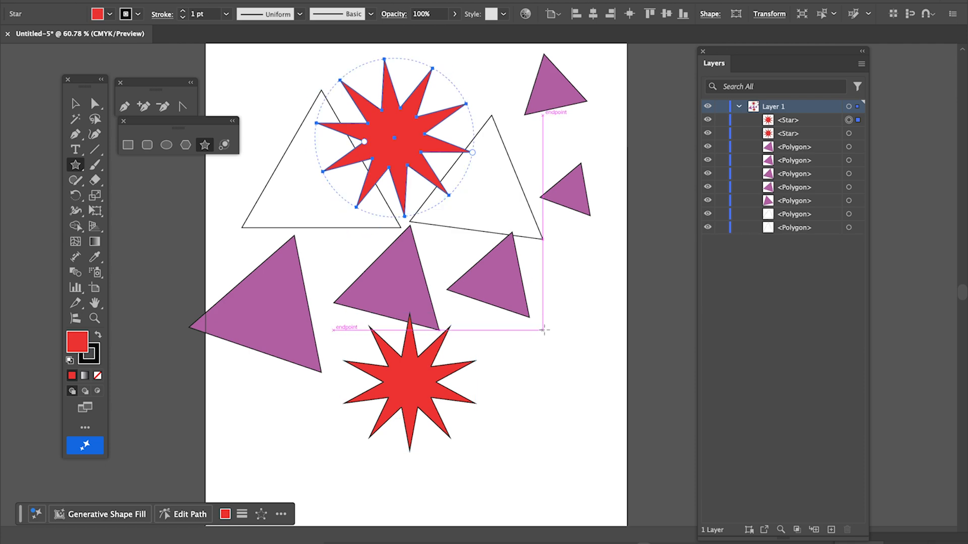
left_click_drag(590, 368, 428, 270)
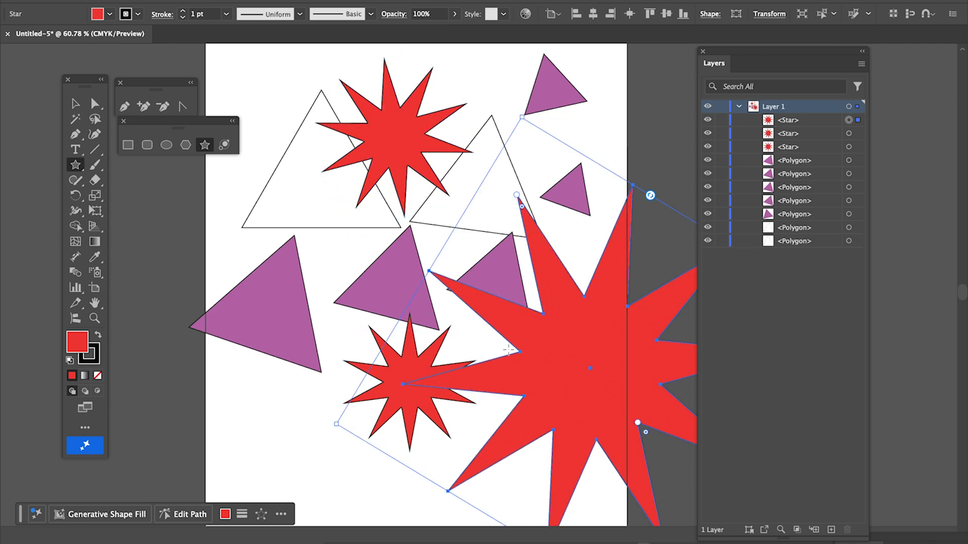
scroll(541, 386, "down", 3)
scroll(542, 386, "right", 2)
scroll(541, 386, "up", 2)
scroll(542, 386, "left", 1)
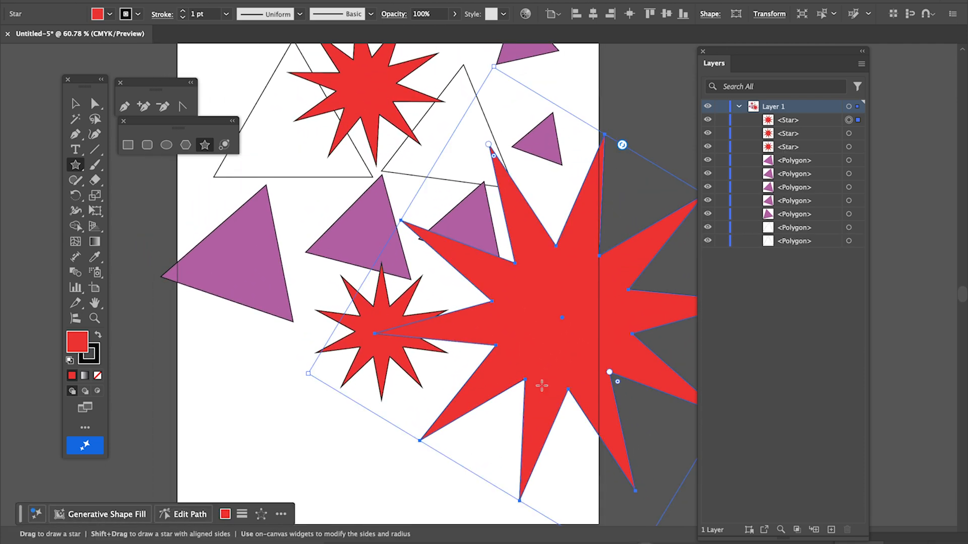